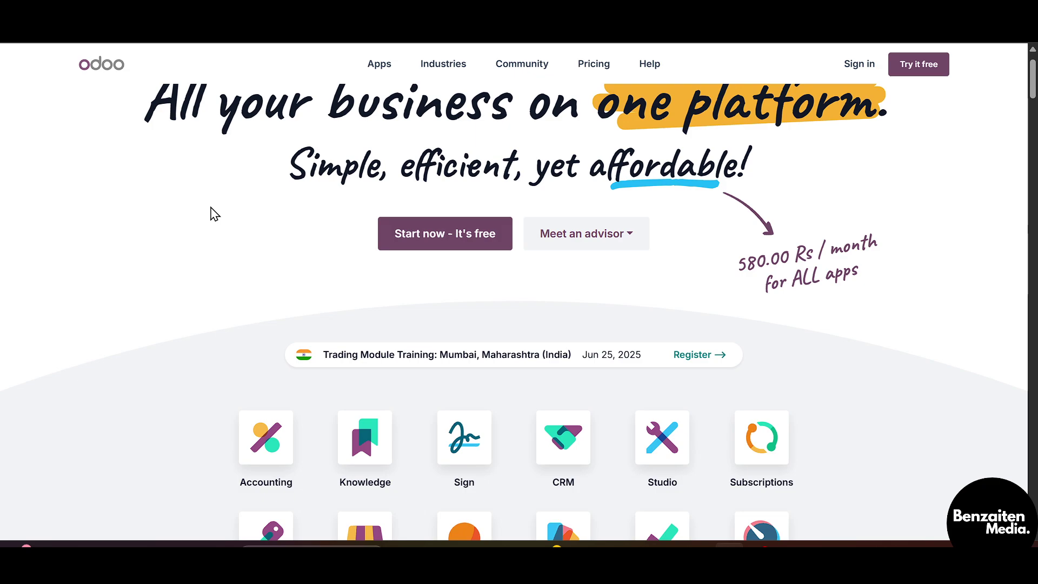
Examine the Odoo homepage, covering its app catalogue, platform overview and productivity sections
scroll(215, 214, "down", 5)
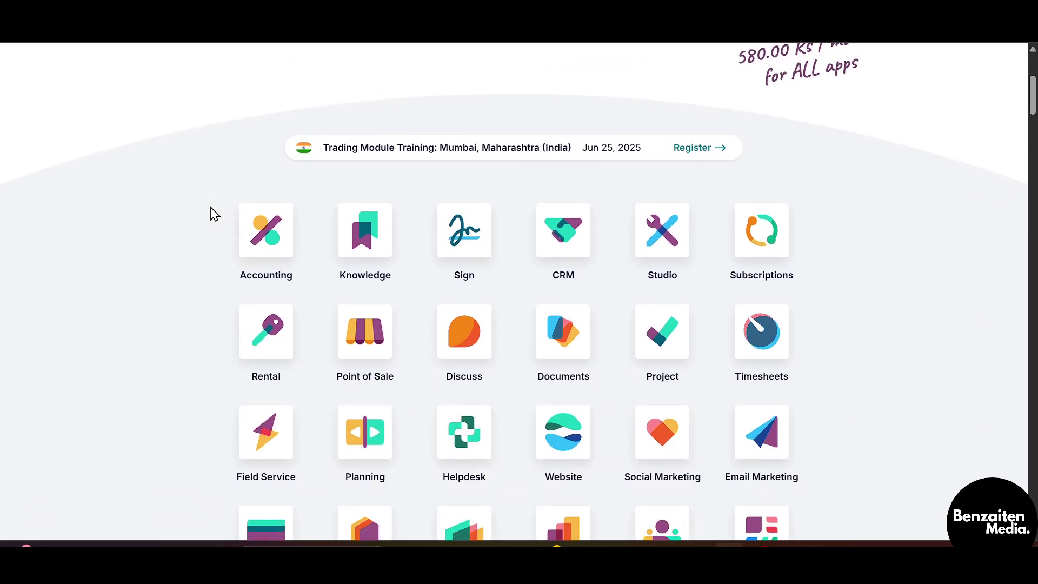
scroll(214, 214, "down", 6)
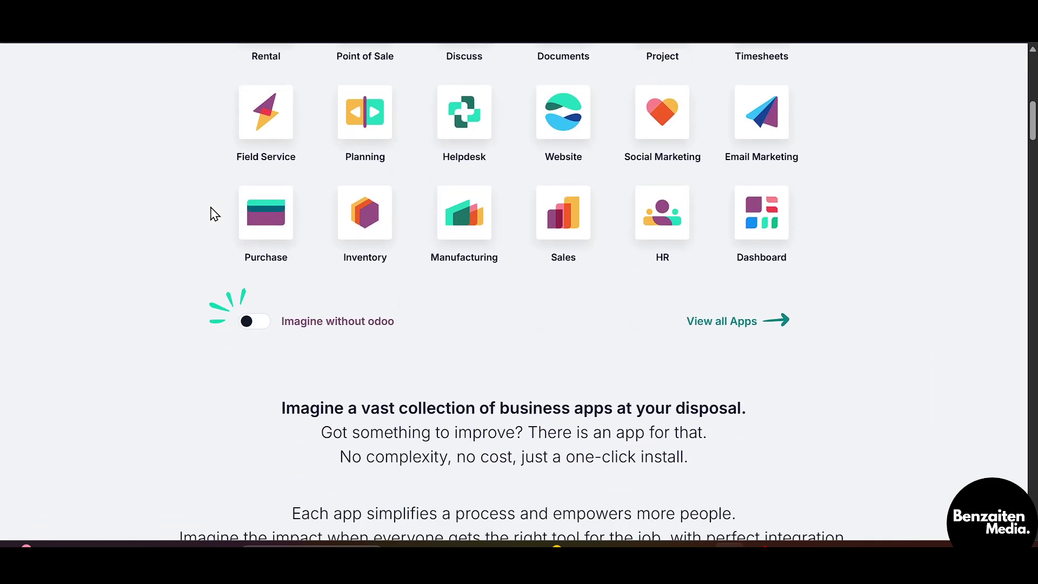
scroll(215, 213, "down", 2)
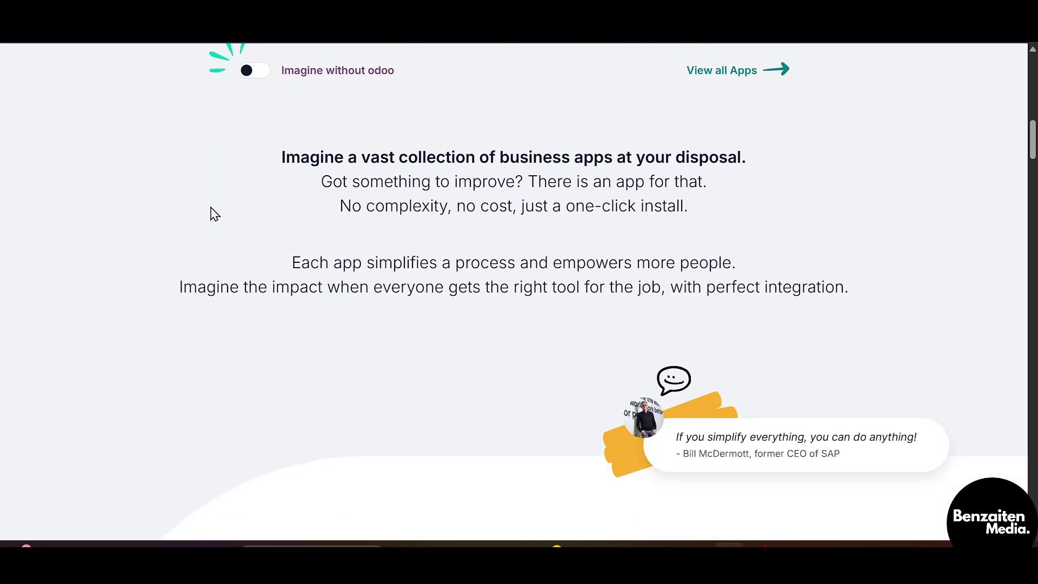
scroll(215, 213, "down", 6)
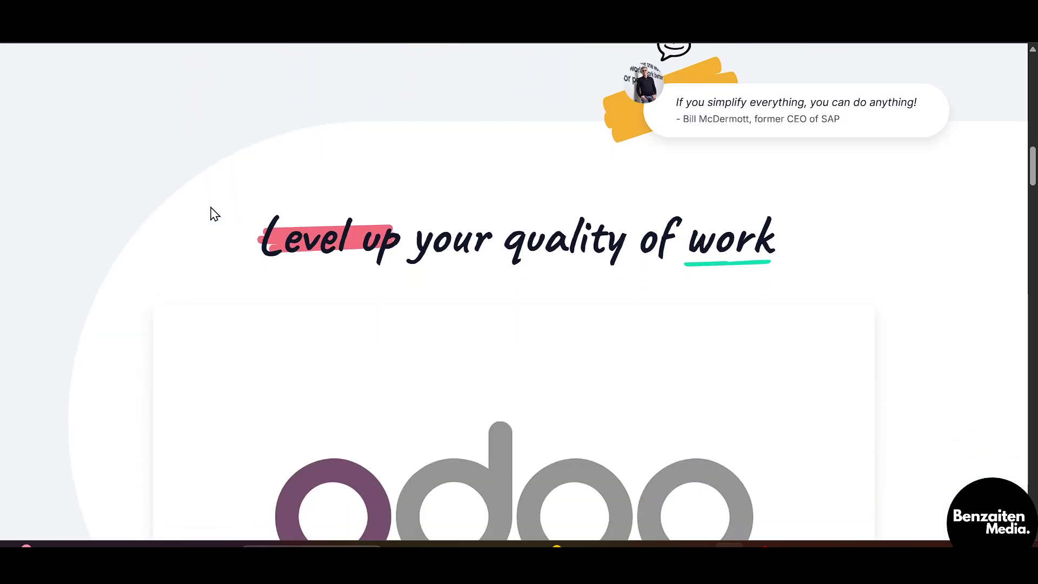
scroll(215, 213, "down", 5)
scroll(215, 214, "down", 1)
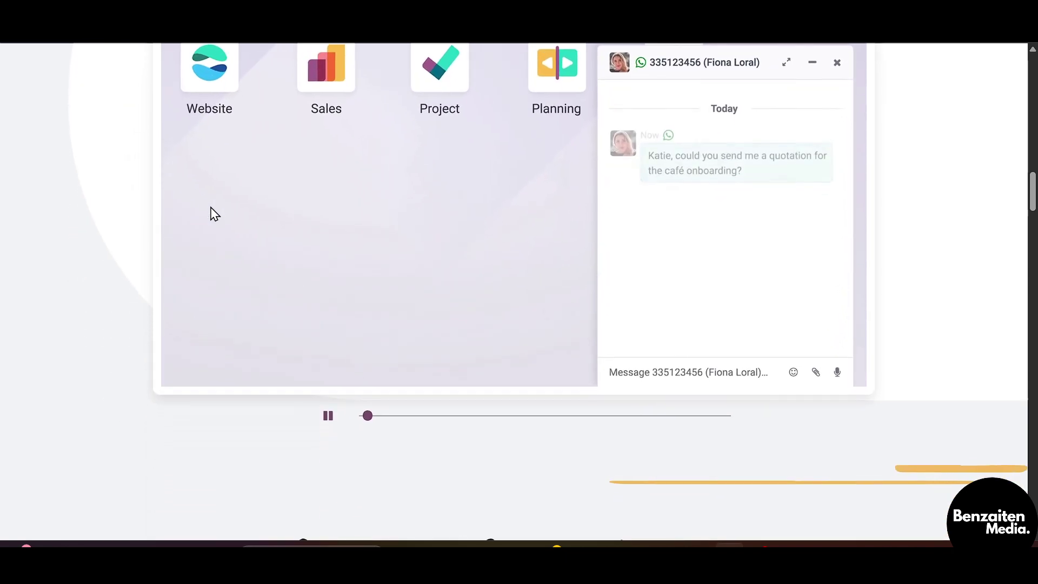
scroll(214, 214, "down", 2)
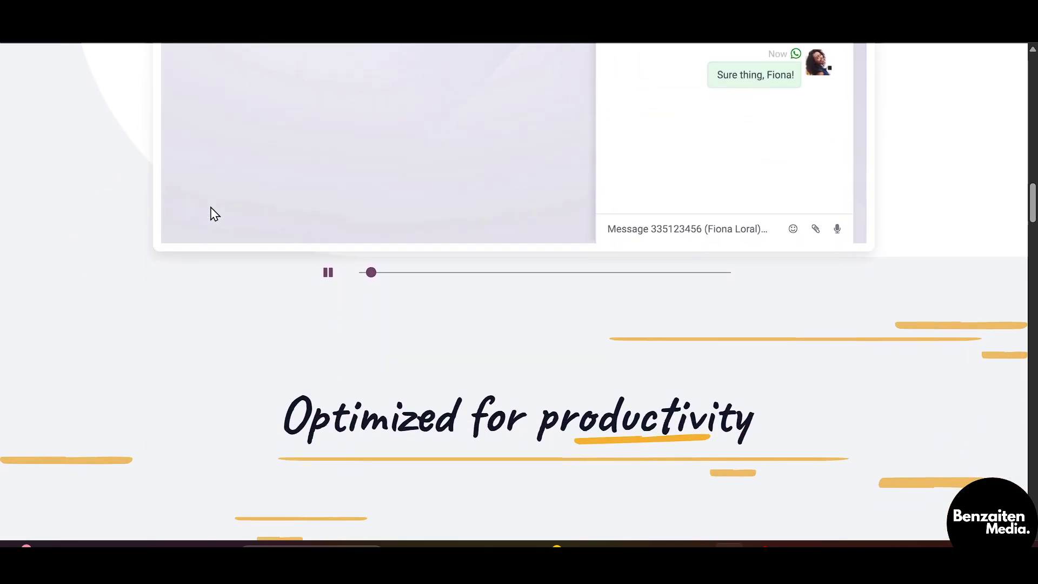
scroll(214, 214, "down", 1)
scroll(215, 214, "down", 1)
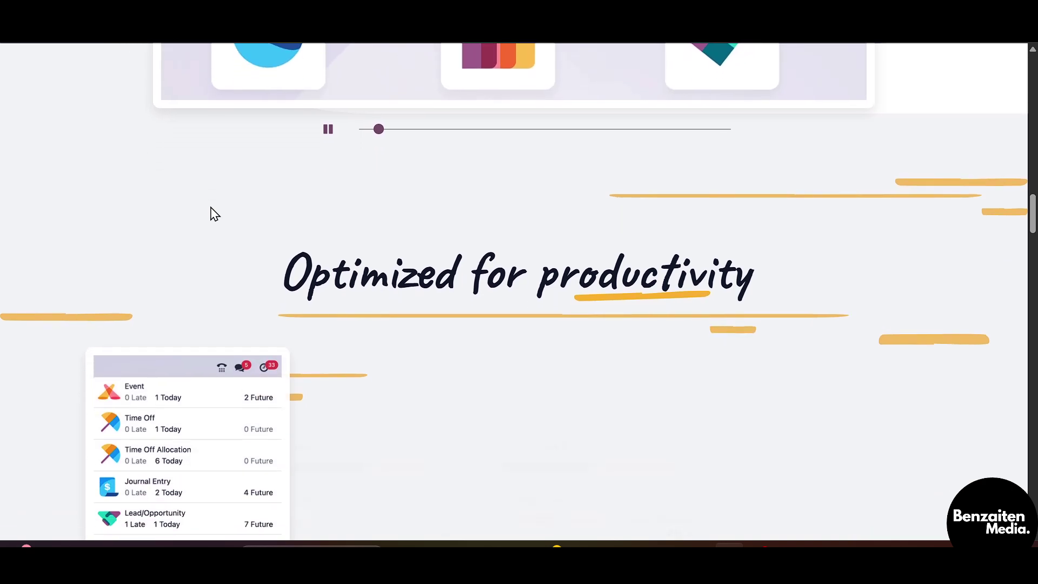
scroll(214, 213, "down", 3)
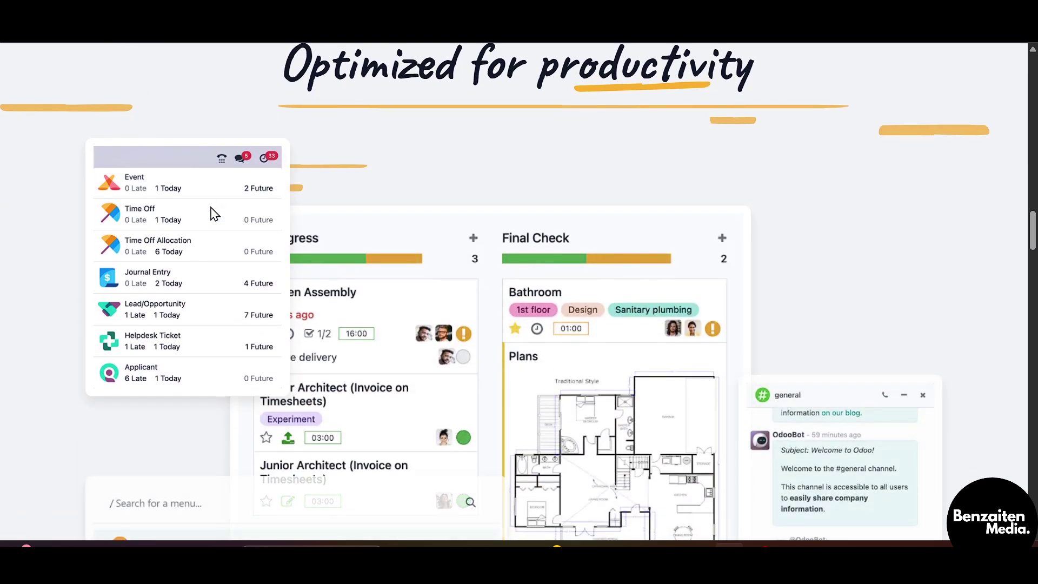
scroll(215, 213, "down", 3)
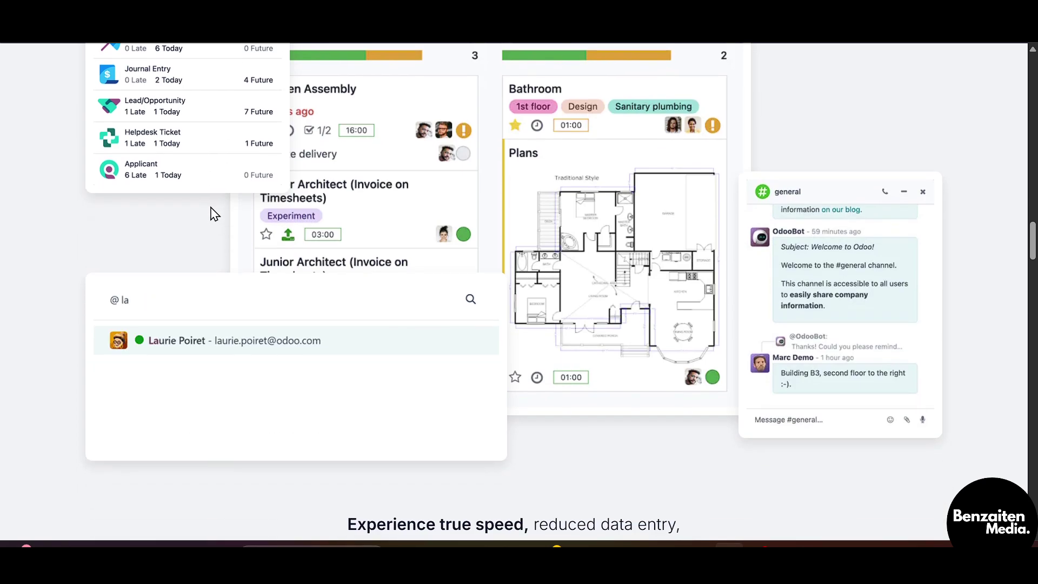
scroll(214, 214, "down", 4)
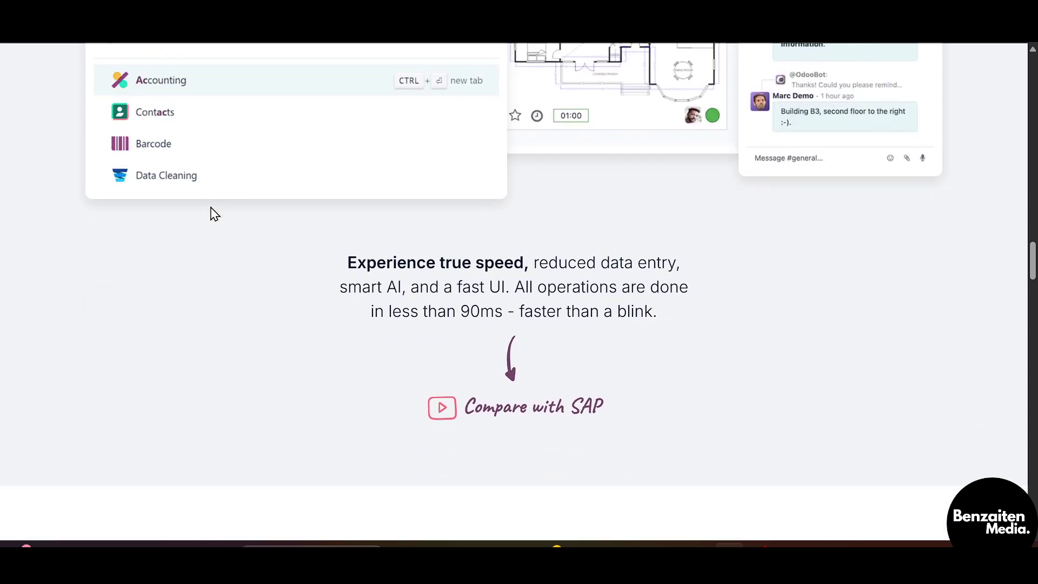
scroll(214, 213, "up", 15)
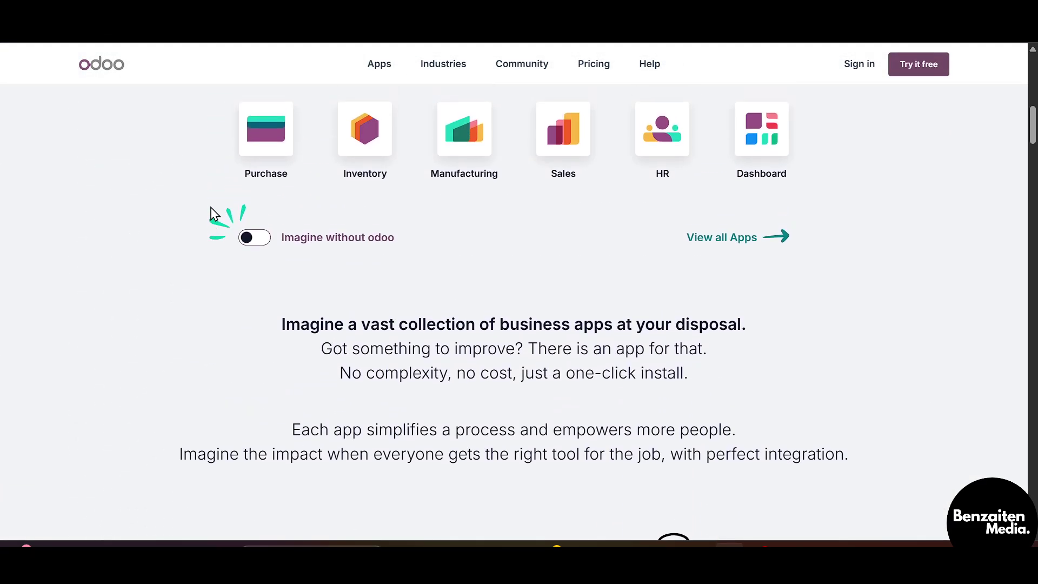
scroll(215, 213, "up", 10)
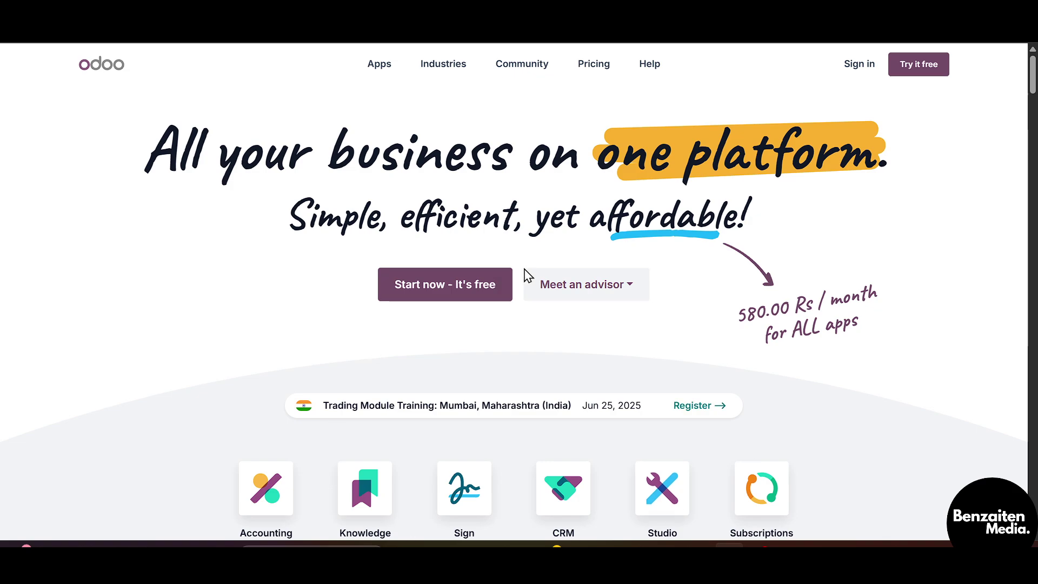
Open the CRM app's product page from the homepage catalogue and review its overview
scroll(331, 207, "down", 4)
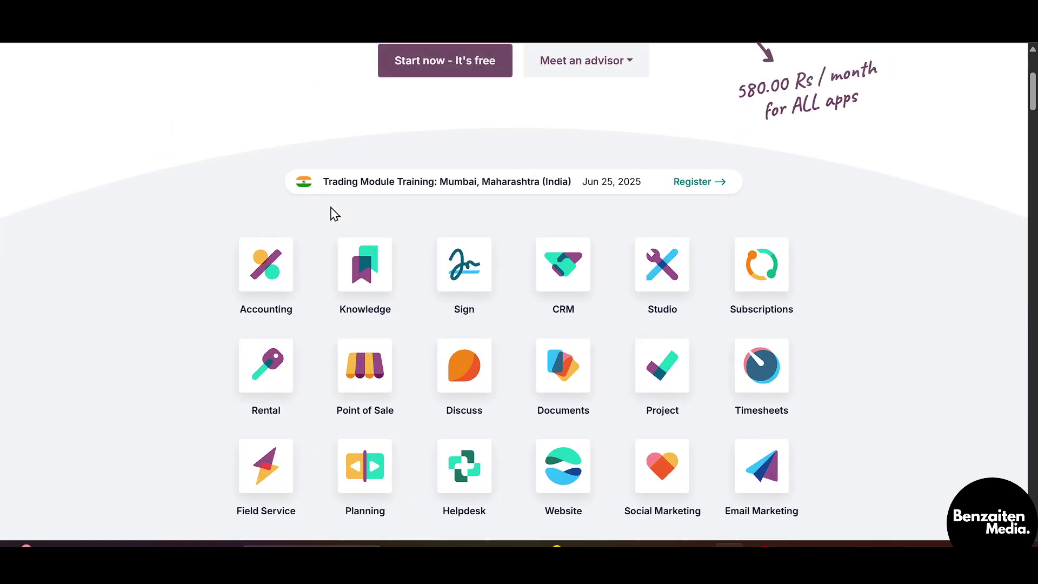
left_click(568, 274)
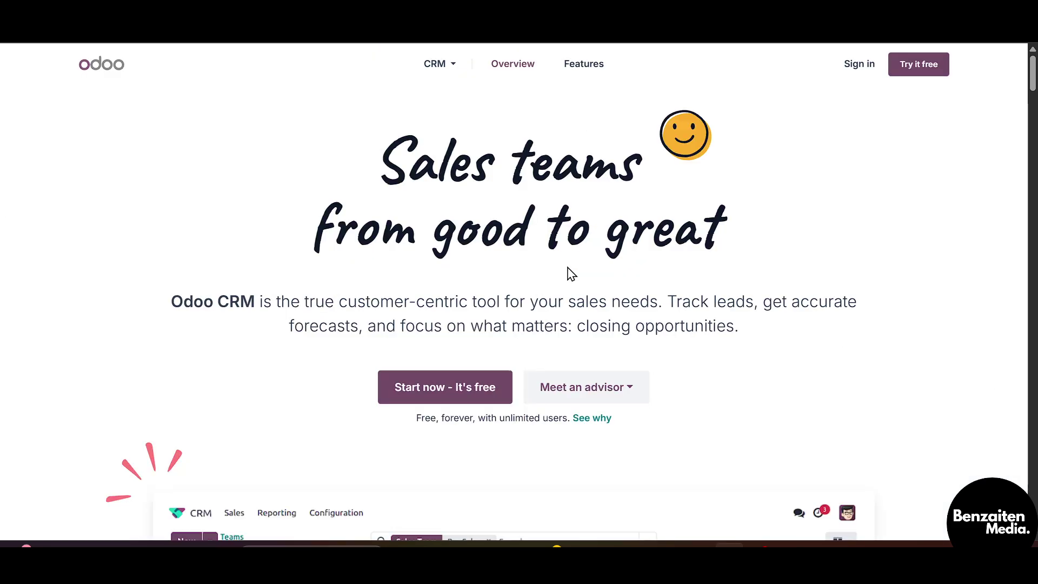
scroll(568, 269, "down", 3)
scroll(568, 268, "up", 1)
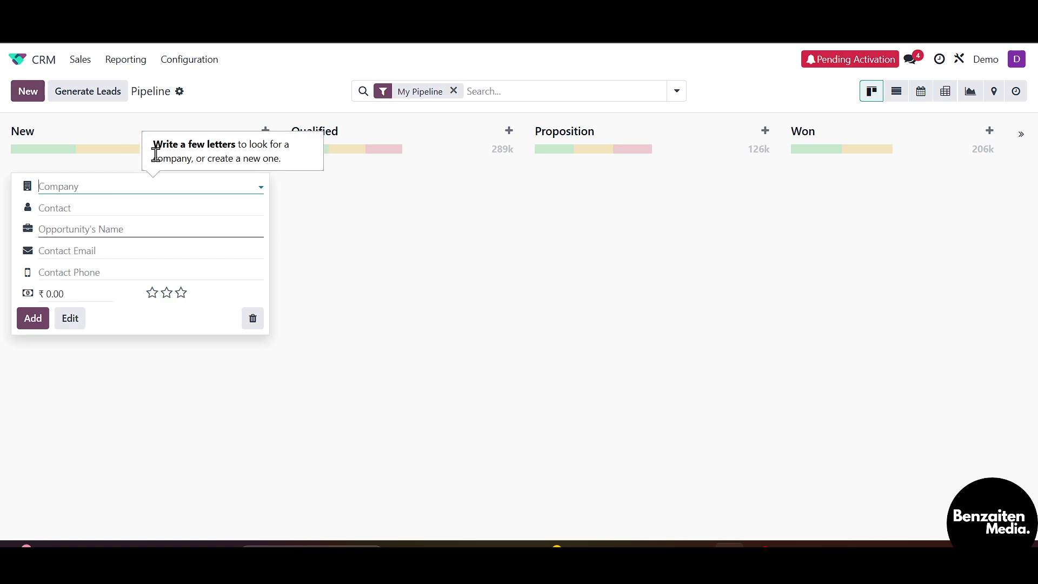
Move the Demo's opportunity card from the New stage to the Qualified stage of the pipeline
mouse_move(159, 180)
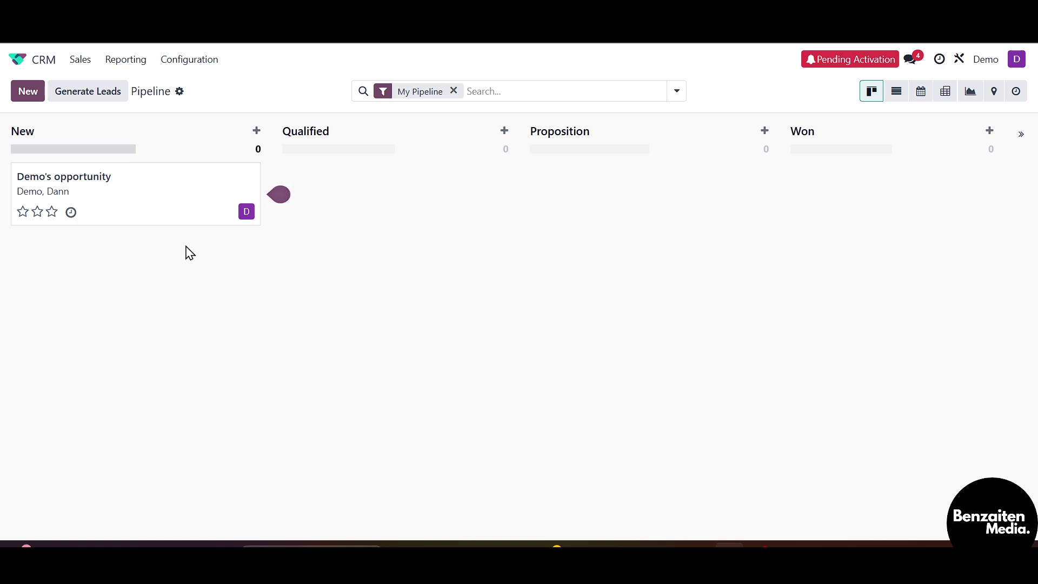
mouse_move(174, 191)
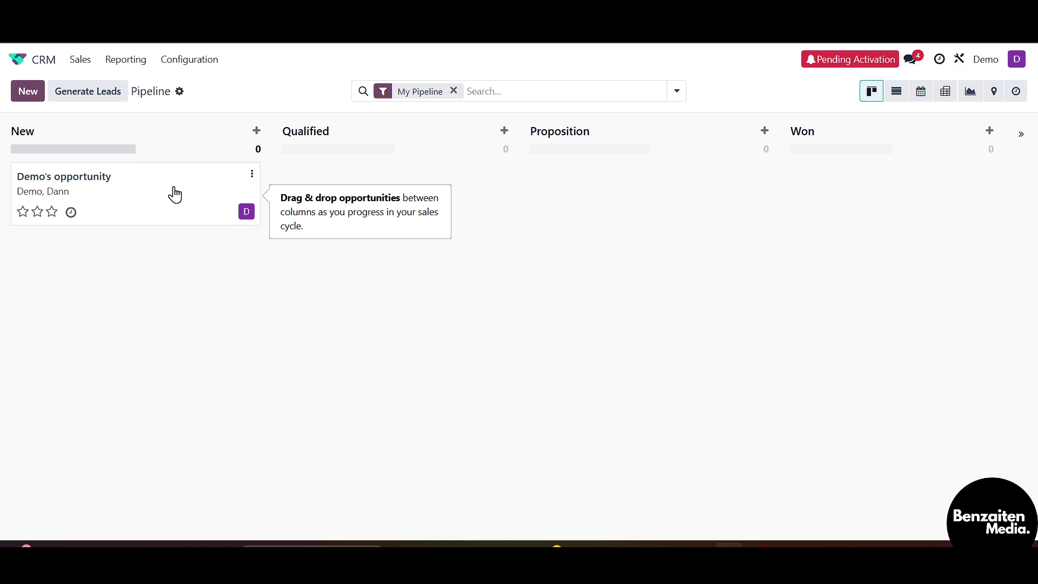
left_click_drag(151, 197, 421, 197)
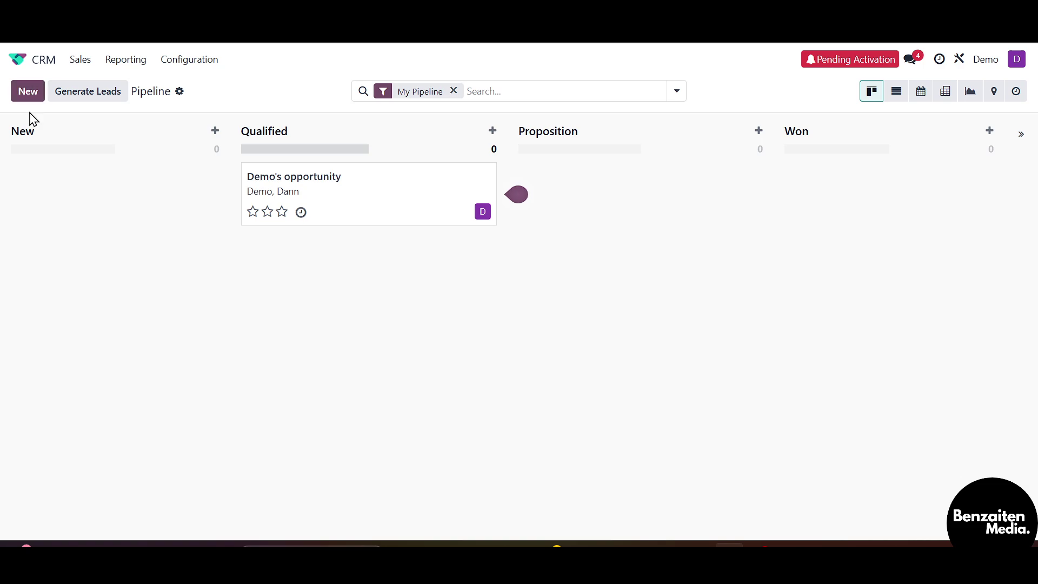
Generate 3 company leads for India in the Software & Services industry, assigned to the Sales team
left_click(101, 98)
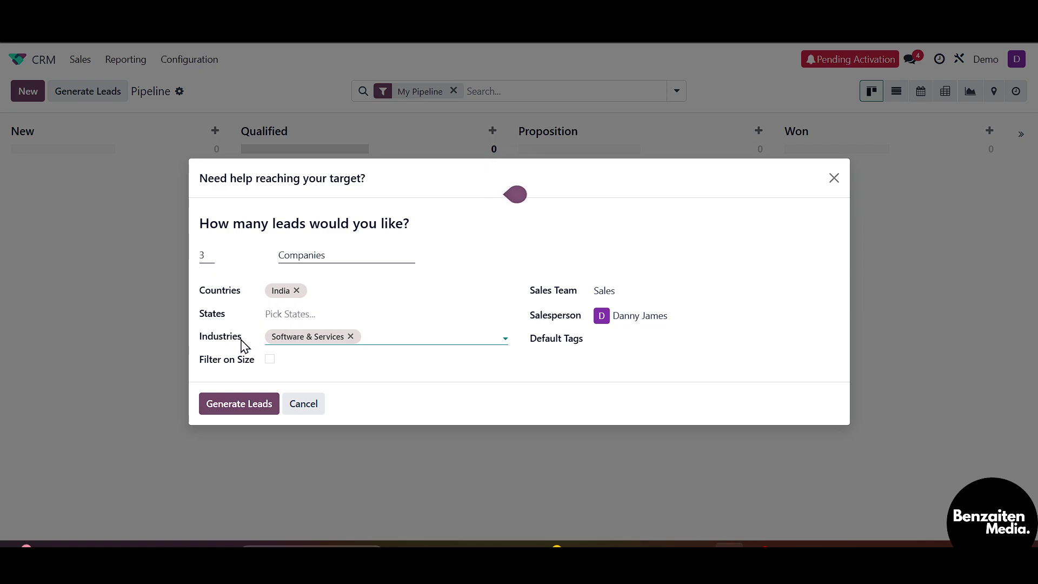
left_click(233, 410)
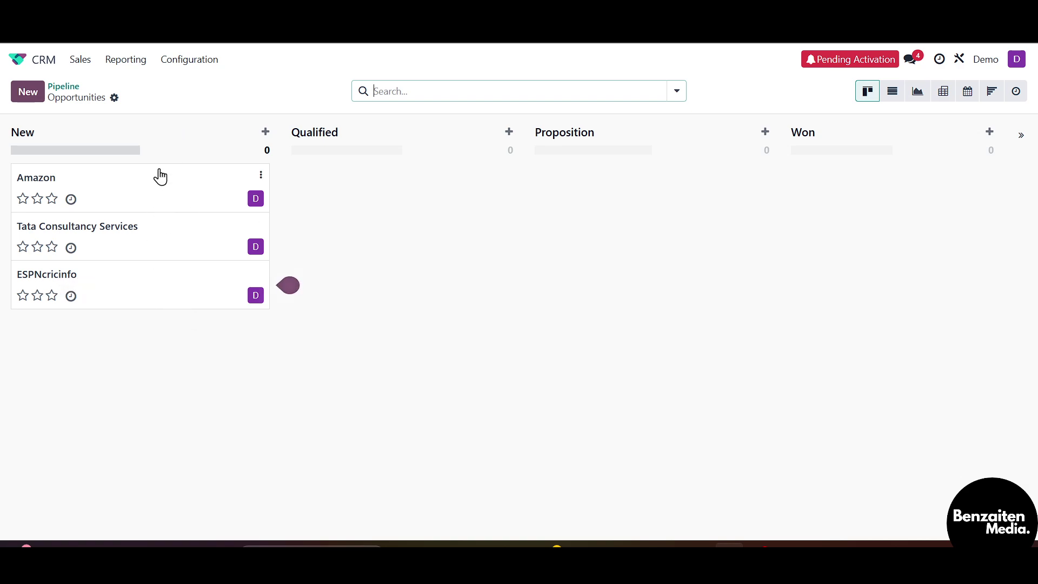
Move the Amazon opportunity to the Qualified stage and mark the Tata Consultancy Services card dark blue
left_click_drag(161, 186, 433, 183)
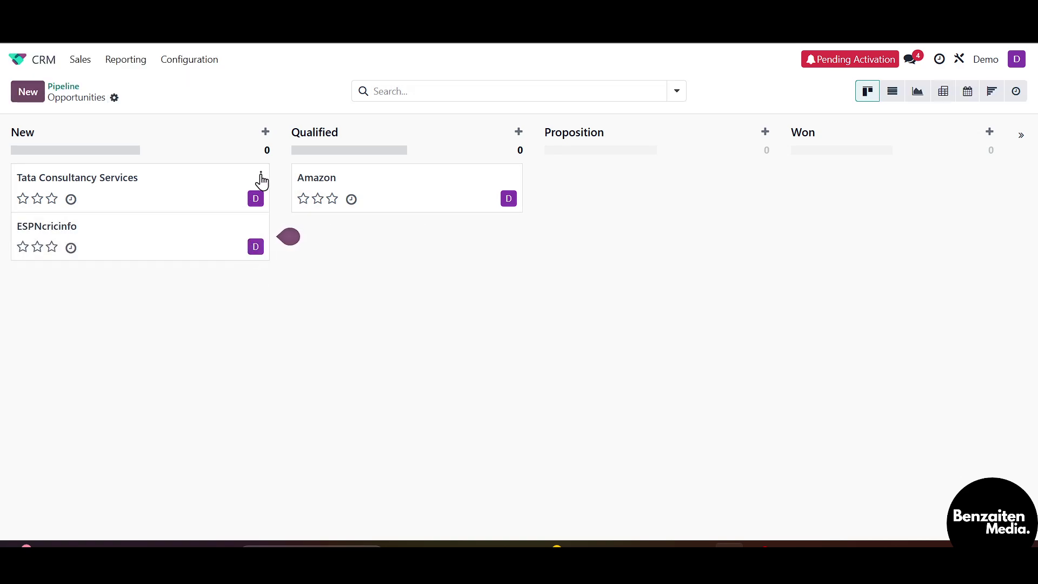
left_click(260, 175)
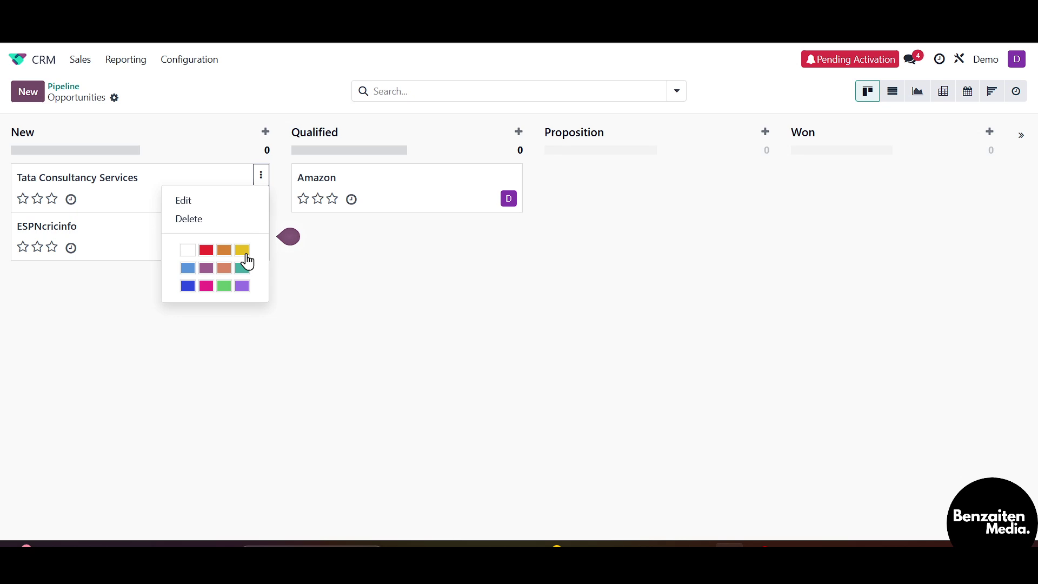
left_click(188, 286)
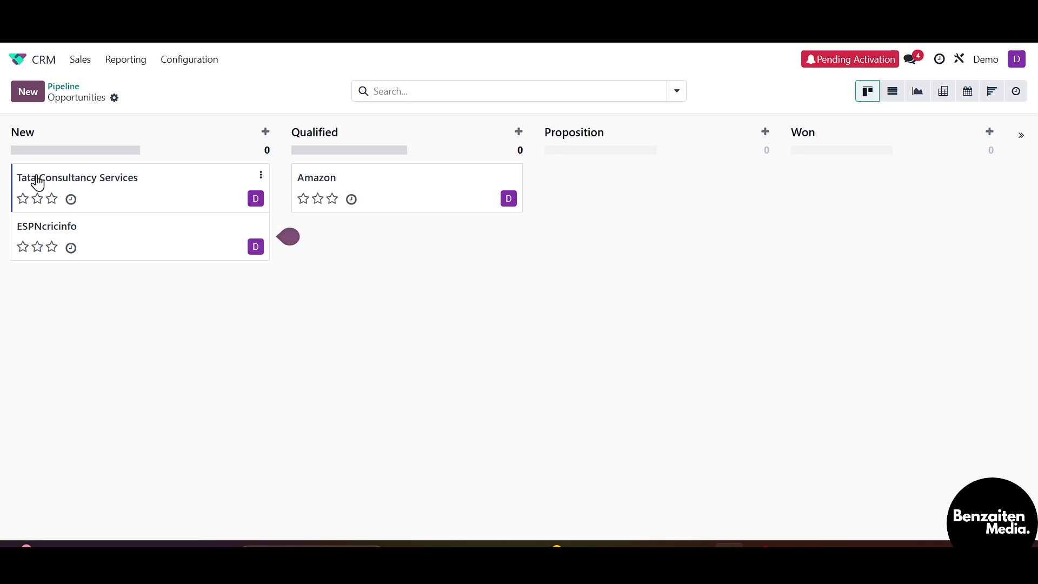
Open the ESPNcricinfo opportunity and review its notes, contacts and company details
left_click(175, 246)
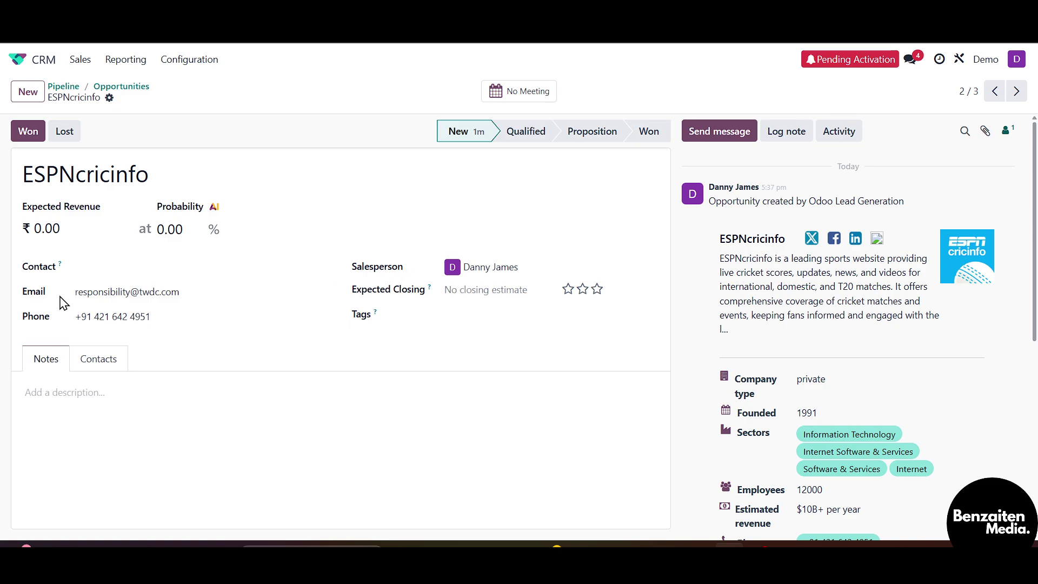
left_click(98, 361)
left_click(41, 363)
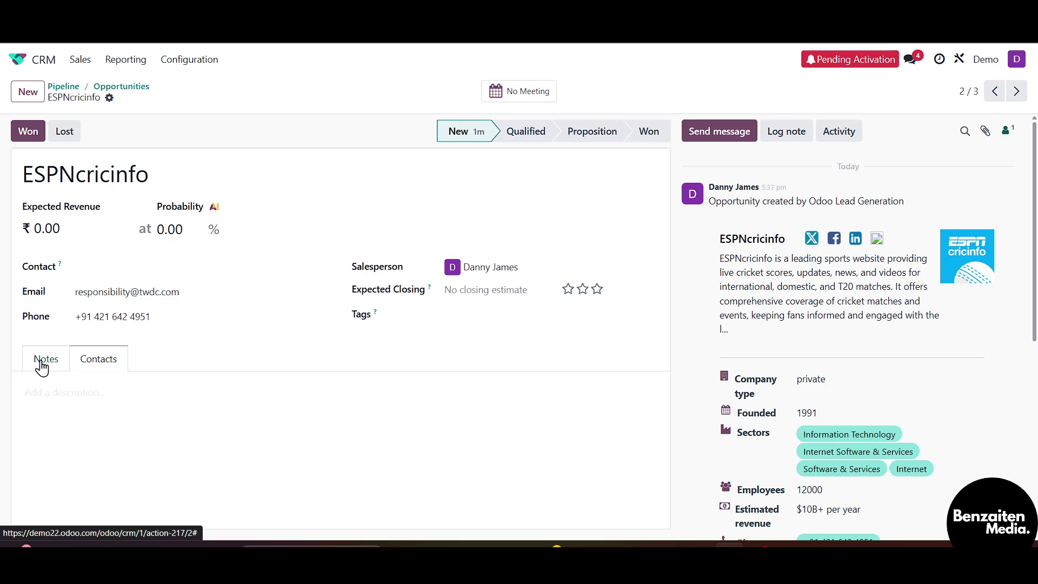
left_click(98, 361)
scroll(178, 409, "down", 3)
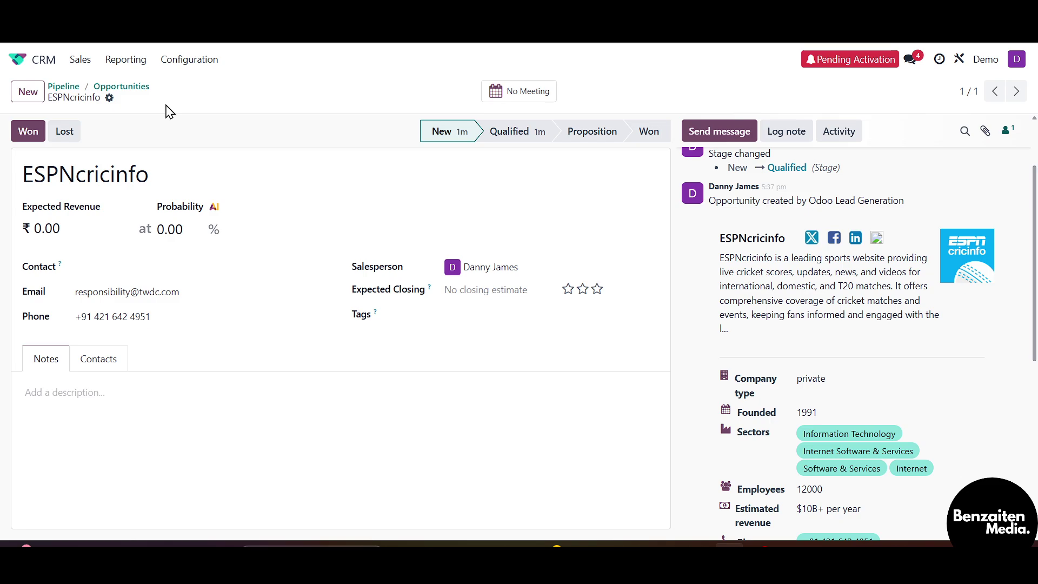
View the meetings calendar for the ESPNcricinfo opportunity and return to its record
left_click(523, 98)
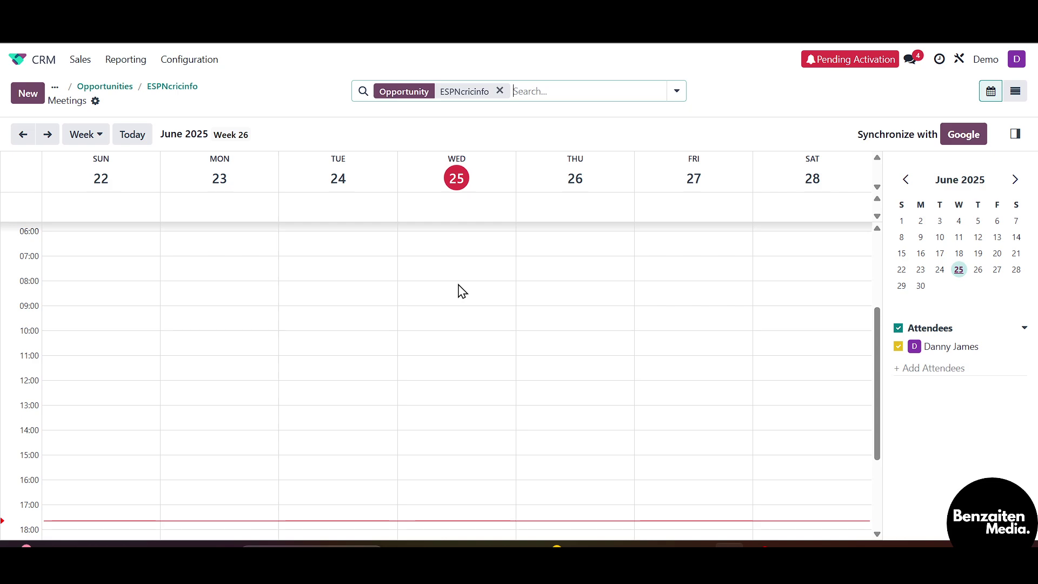
left_click(10, 34)
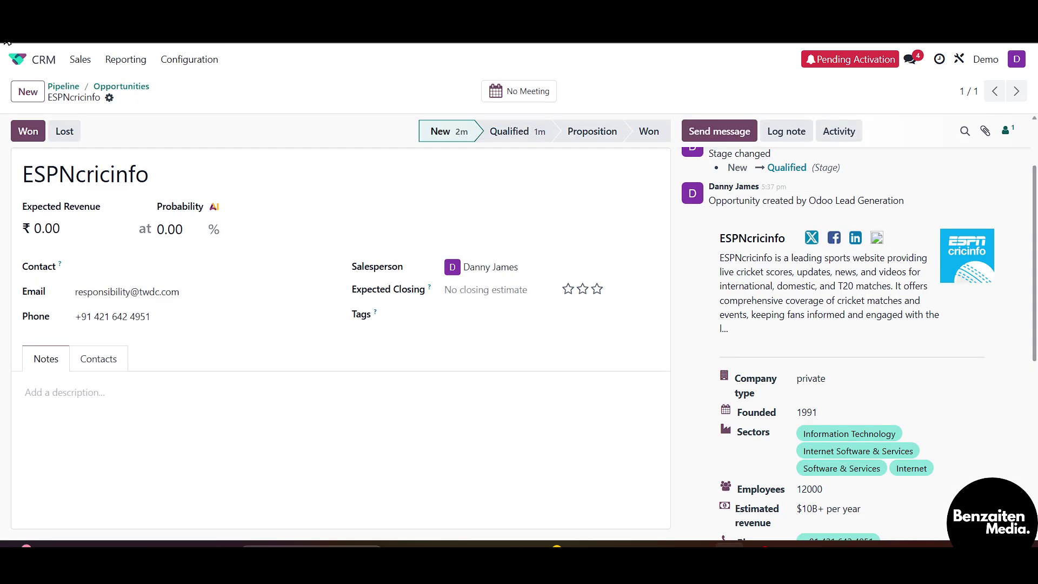